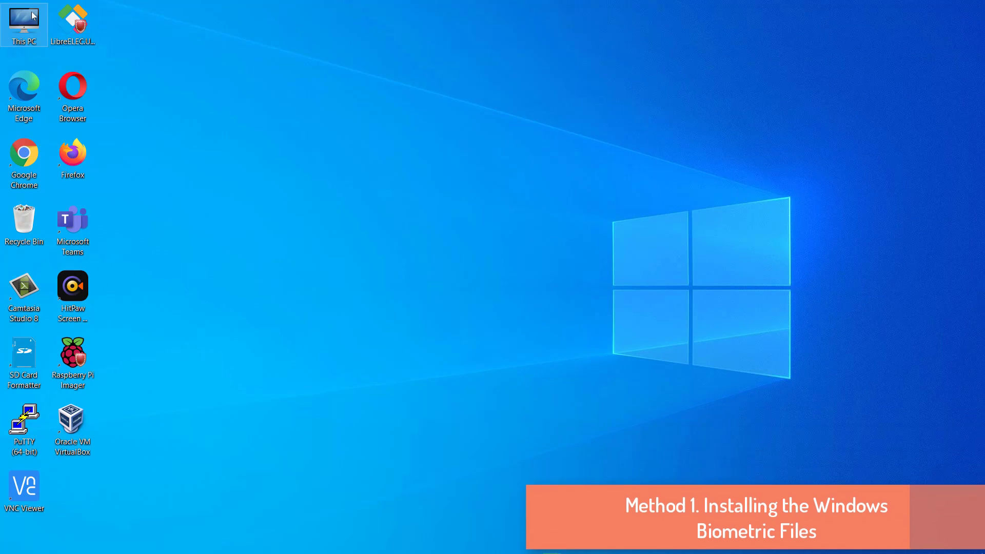
Step: Open the C:\Windows\System32 folder in File Explorer, starting from This PC
{"action": "double_click", "coordinate": [32, 16]}
{"action": "left_click", "coordinate": [452, 341]}
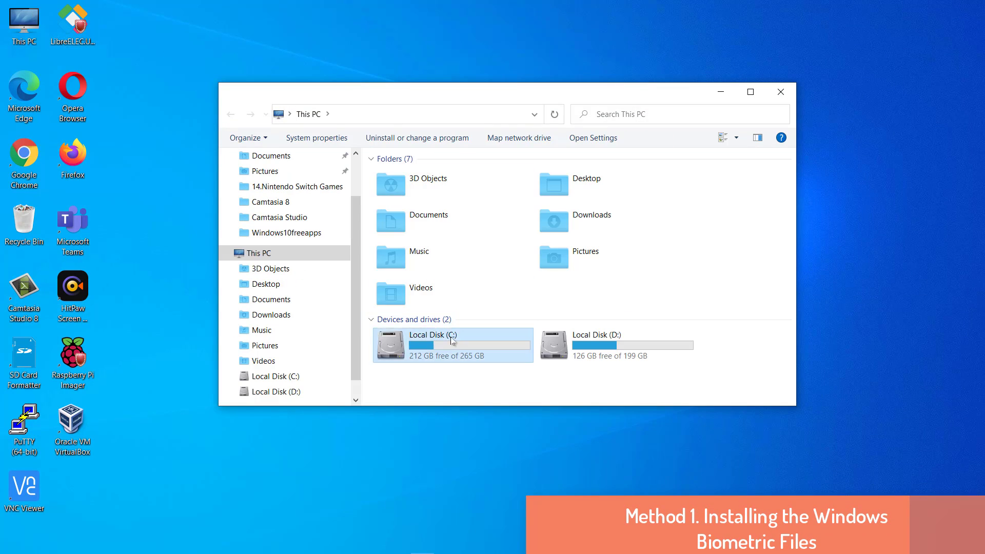
{"action": "double_click", "coordinate": [453, 341]}
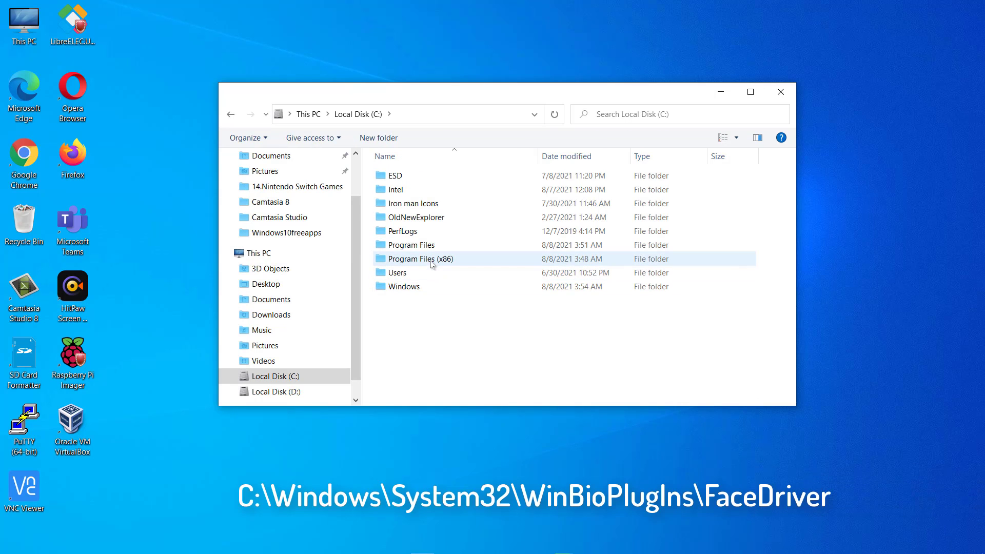
{"action": "double_click", "coordinate": [405, 286]}
{"action": "scroll", "coordinate": [781, 238], "scroll_direction": "down", "scroll_amount": 4}
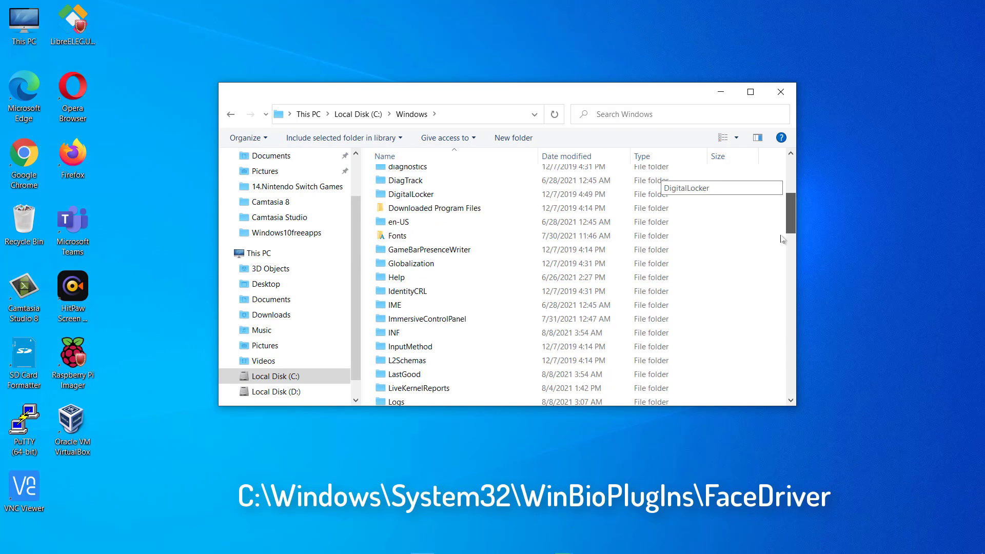
{"action": "scroll", "coordinate": [781, 238], "scroll_direction": "down", "scroll_amount": 14}
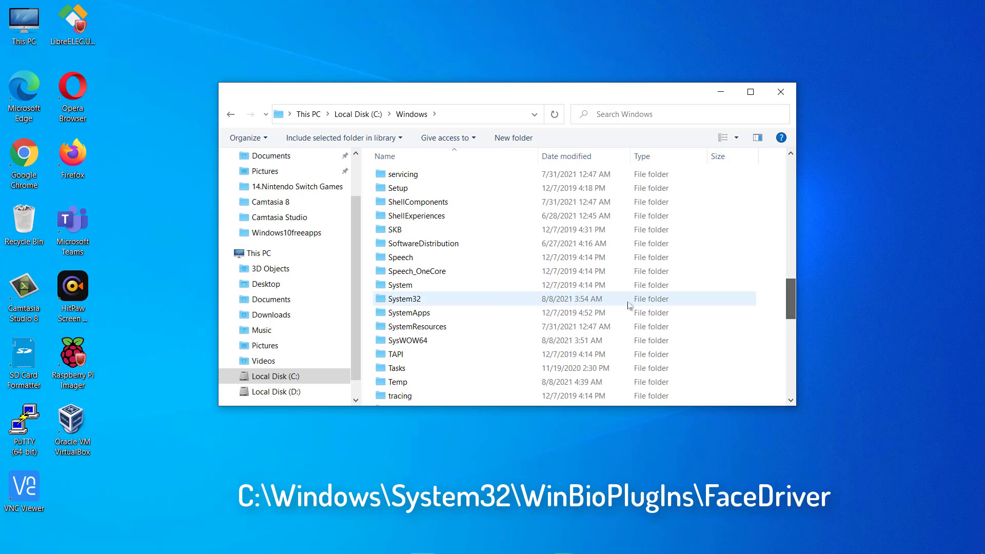
{"action": "double_click", "coordinate": [629, 304]}
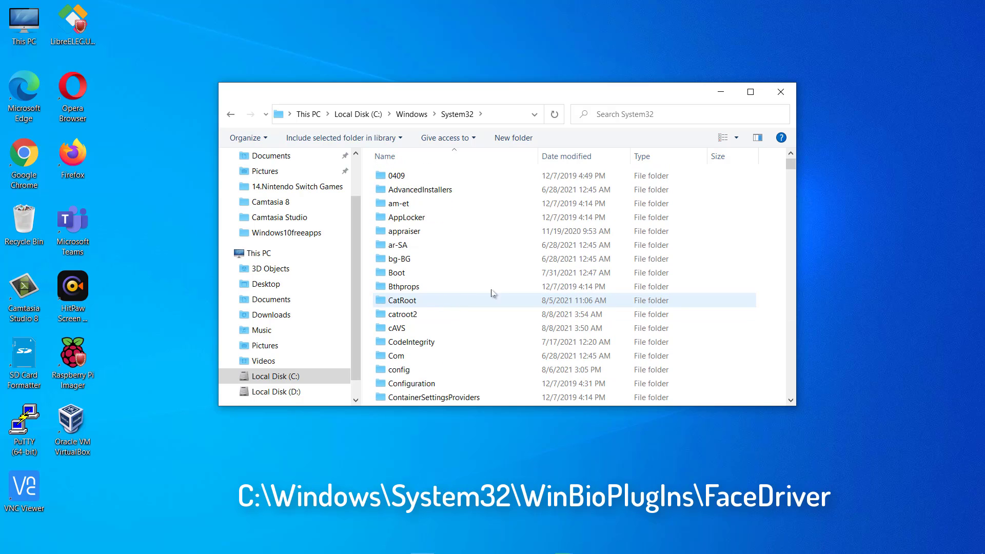
Step: Open the FaceDriver folder inside System32's WinBioPlugIns folder
{"action": "mouse_move", "coordinate": [791, 167]}
{"action": "left_mouse_down"}
{"action": "mouse_move", "coordinate": [791, 198]}
{"action": "mouse_move", "coordinate": [787, 160]}
{"action": "left_mouse_up"}
{"action": "left_click", "coordinate": [791, 244]}
{"action": "left_click", "coordinate": [791, 243]}
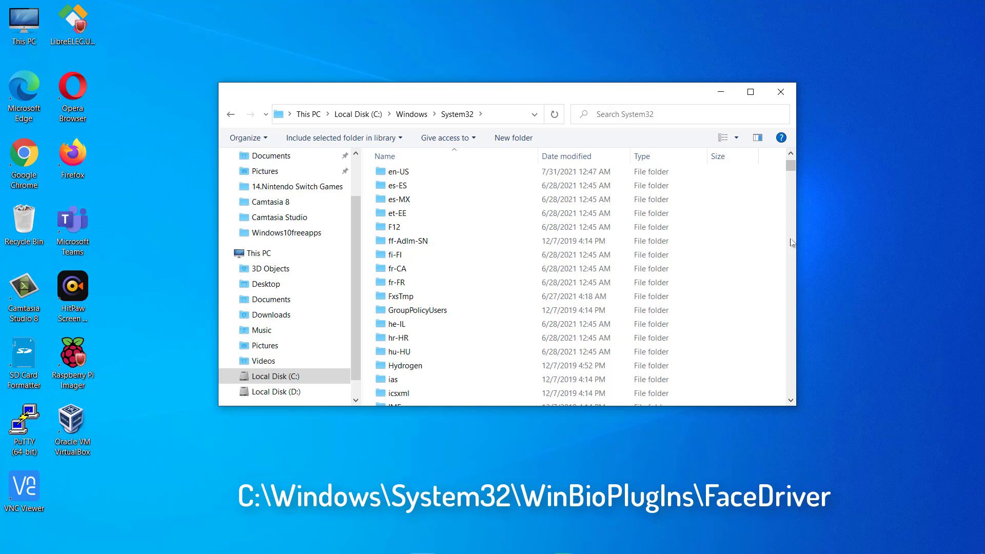
{"action": "left_click", "coordinate": [792, 244]}
{"action": "left_click", "coordinate": [791, 245]}
{"action": "left_click", "coordinate": [791, 250]}
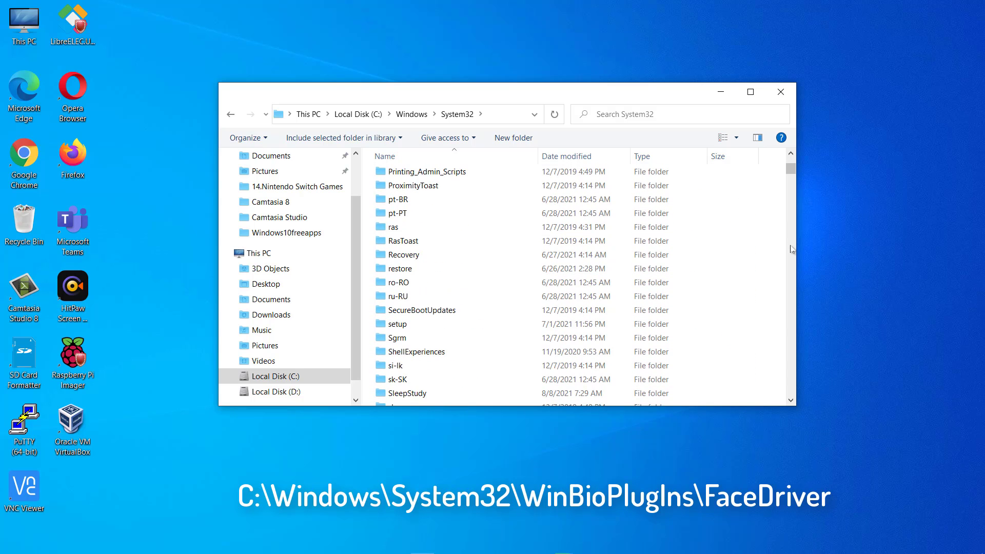
{"action": "left_click", "coordinate": [792, 250]}
{"action": "left_click", "coordinate": [792, 250]}
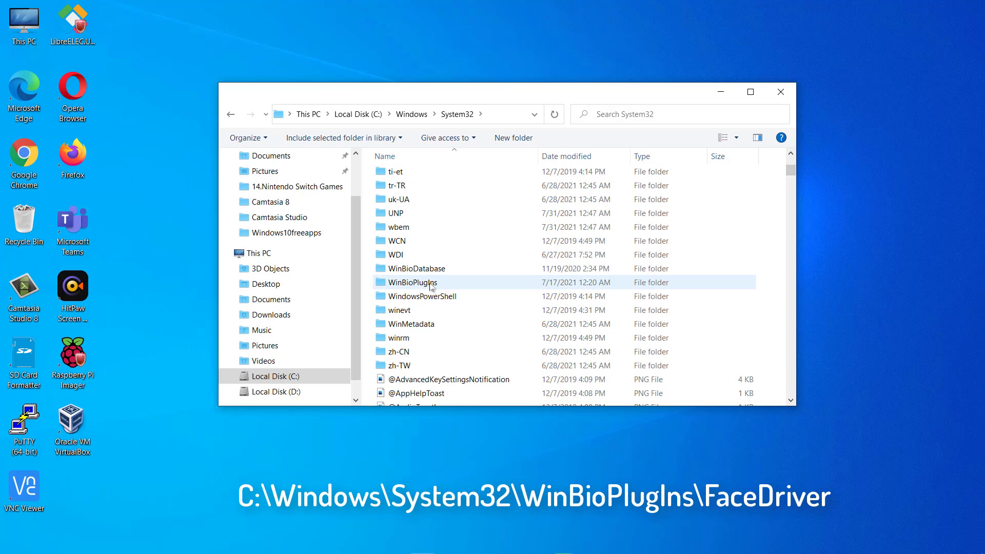
{"action": "double_click", "coordinate": [430, 286]}
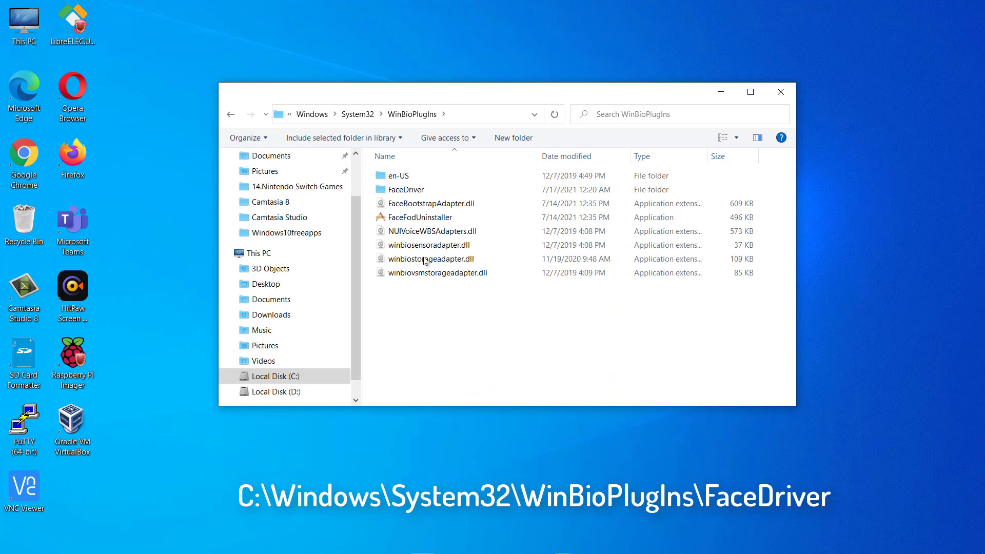
{"action": "double_click", "coordinate": [414, 190]}
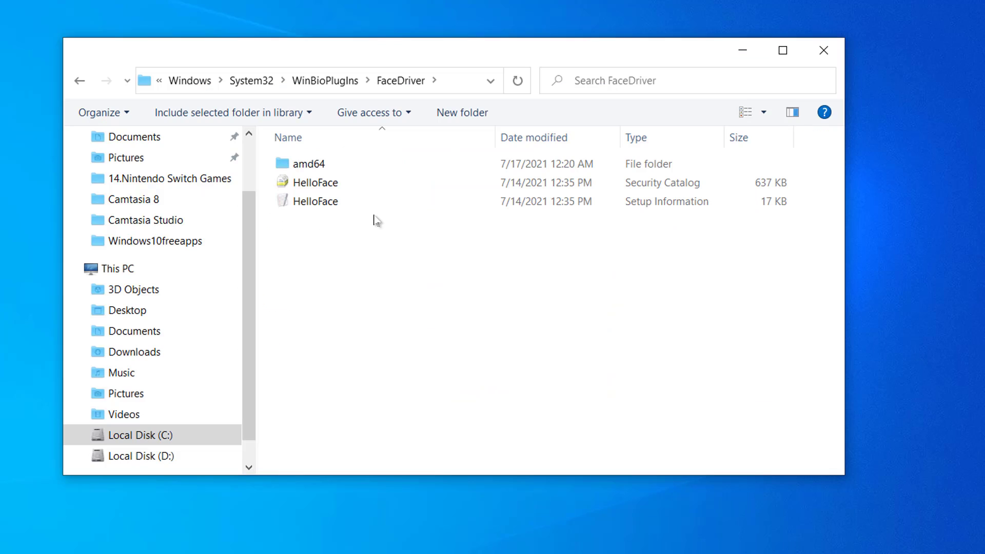
Step: Install the HelloFace Setup Information file from the FaceDriver folder and dismiss the completion message
{"action": "left_click", "coordinate": [340, 202]}
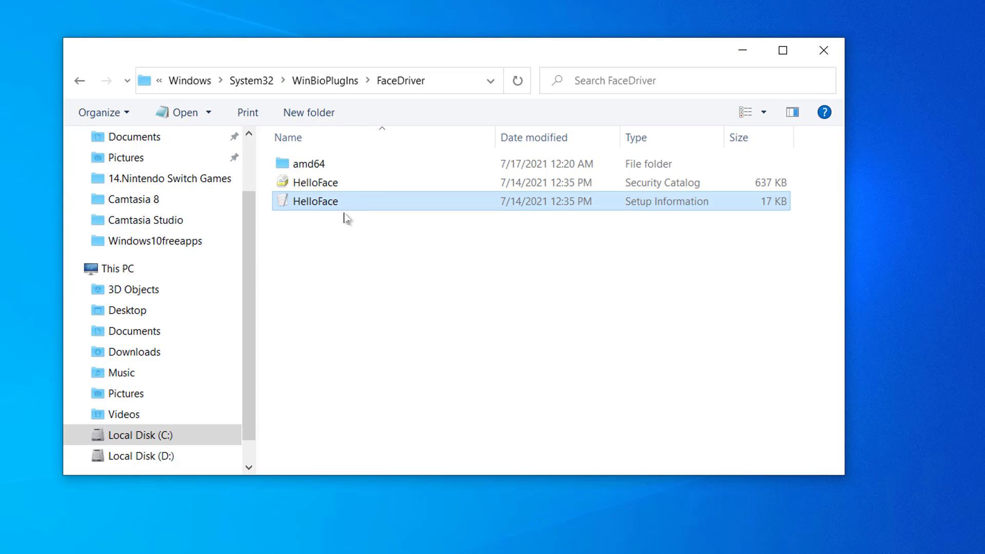
{"action": "right_click", "coordinate": [341, 205]}
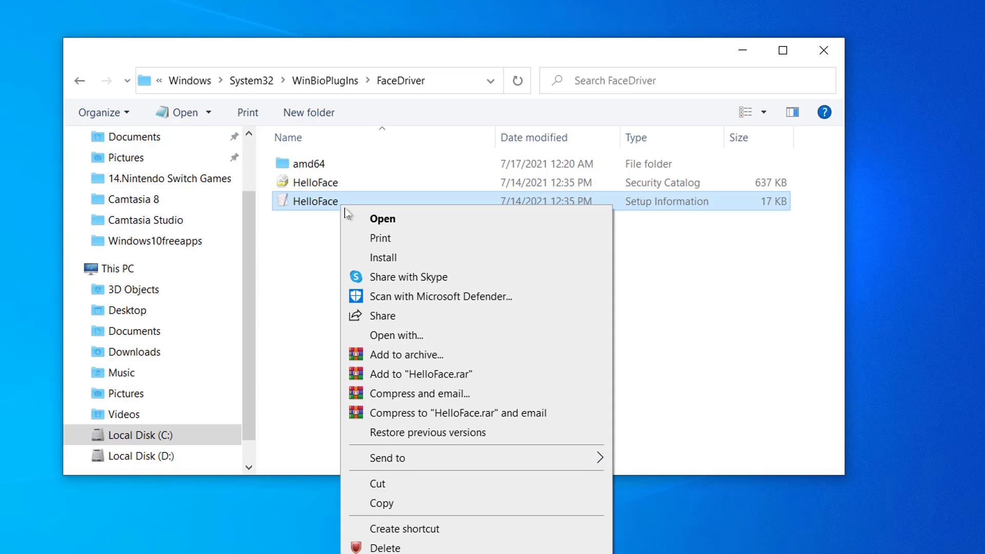
{"action": "left_click", "coordinate": [389, 258]}
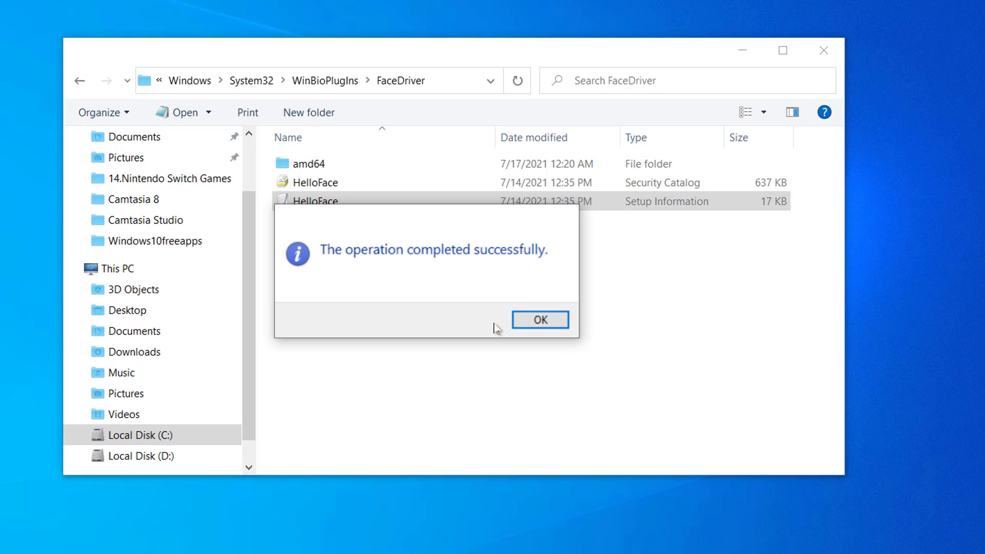
{"action": "left_click", "coordinate": [560, 323]}
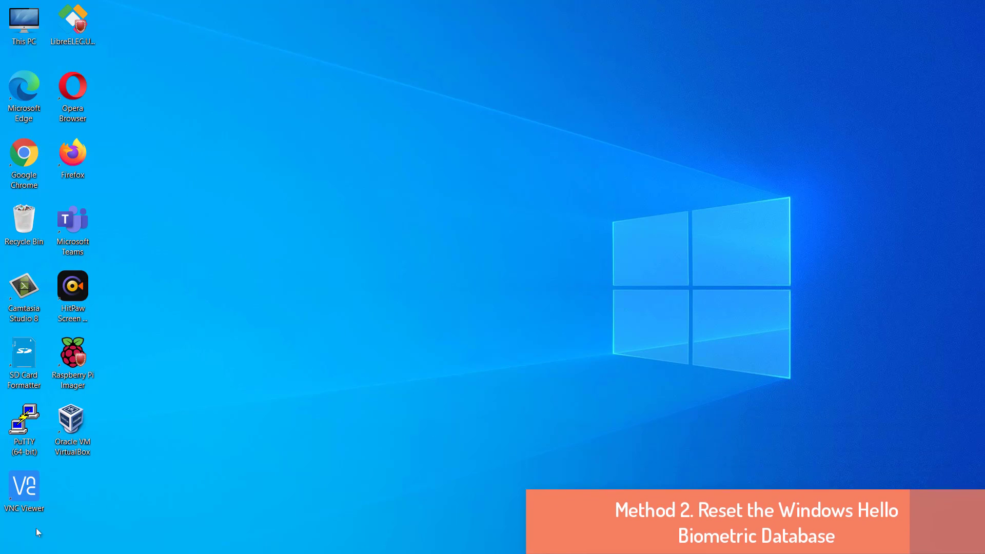
Step: Open the Services console by running services.msc from the Run dialog
{"action": "key", "text": "super+r"}
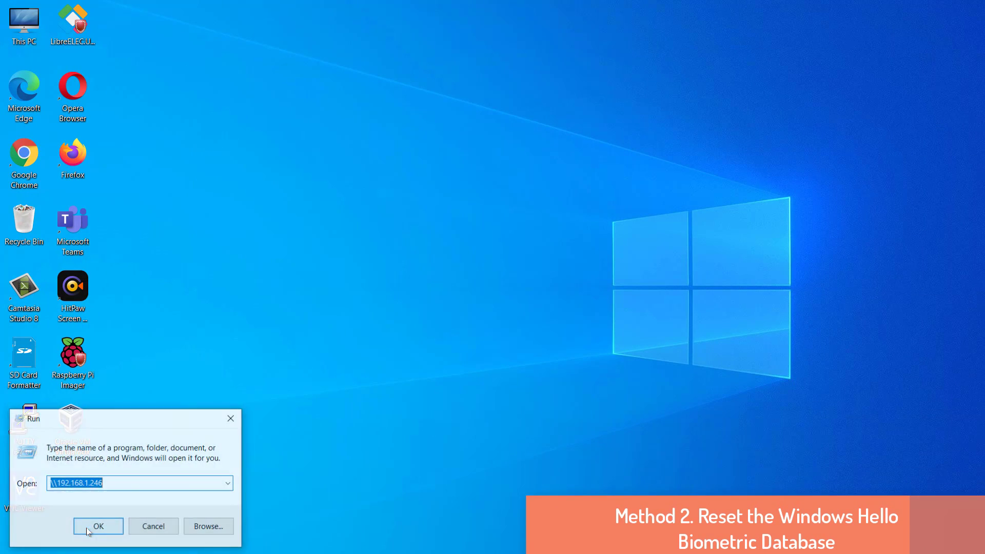
{"action": "type", "text": "services"}
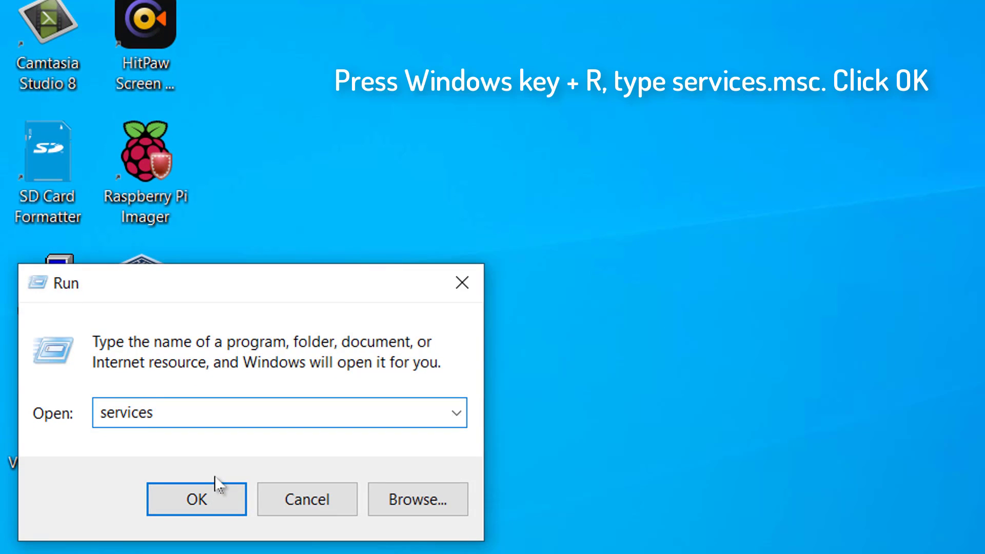
{"action": "type", "text": ".msc"}
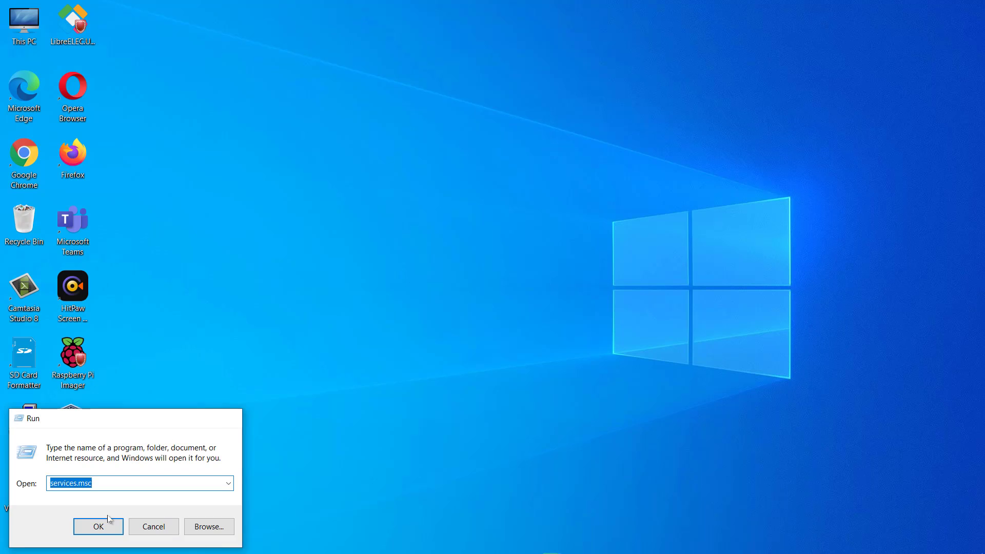
{"action": "left_click", "coordinate": [215, 494]}
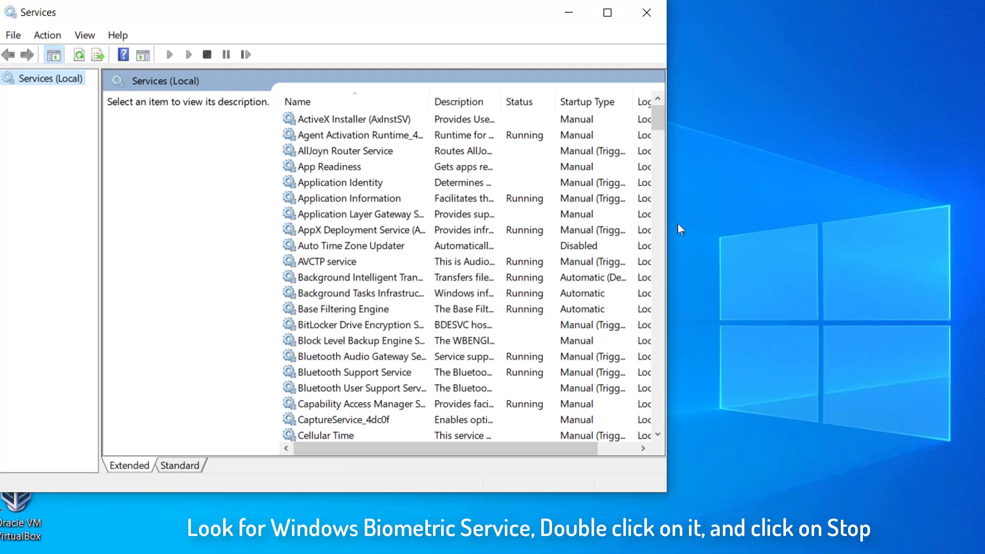
Step: Open the properties of Windows Biometric Service and stop the service
{"action": "left_click_drag", "start_coordinate": [658, 122], "coordinate": [619, 386]}
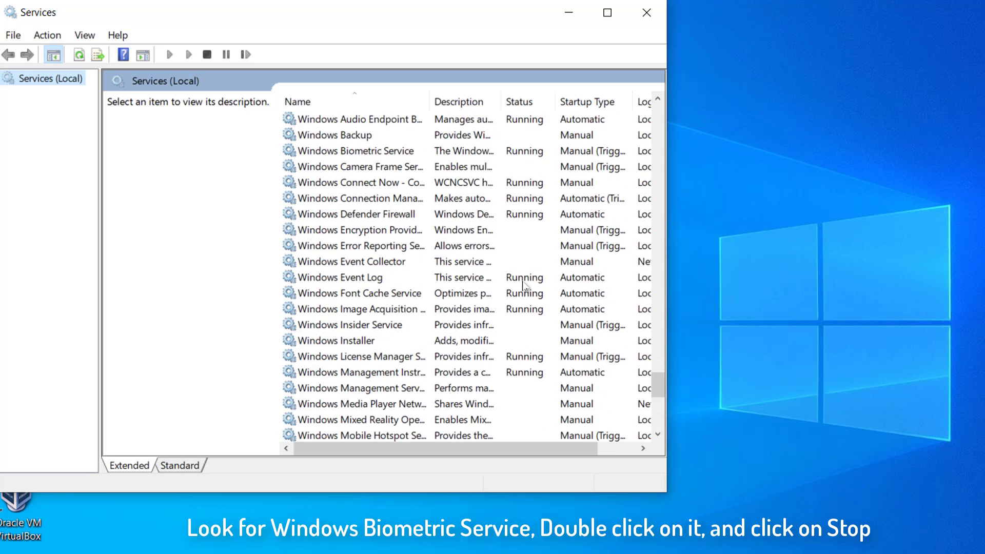
{"action": "left_click", "coordinate": [385, 157]}
{"action": "left_click", "coordinate": [660, 97]}
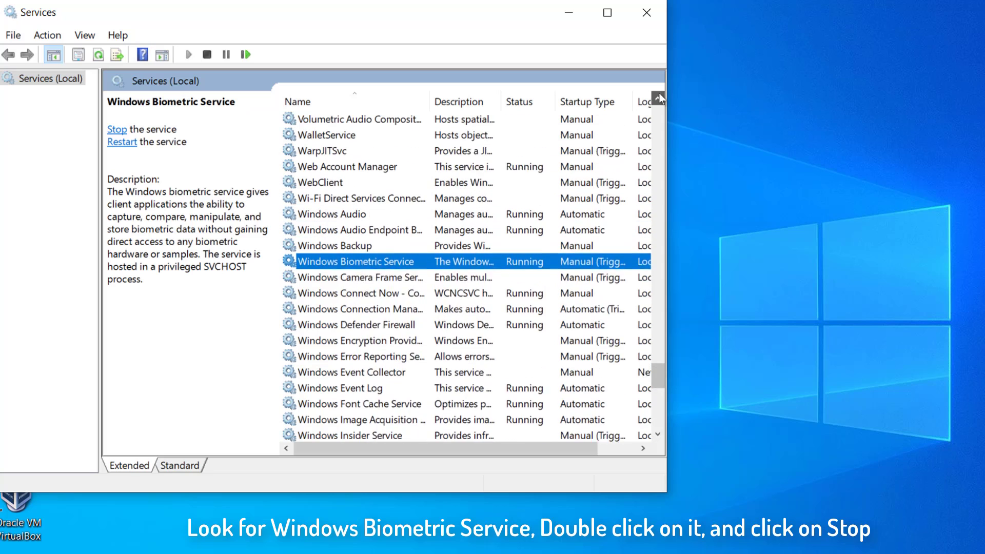
{"action": "double_click", "coordinate": [395, 277]}
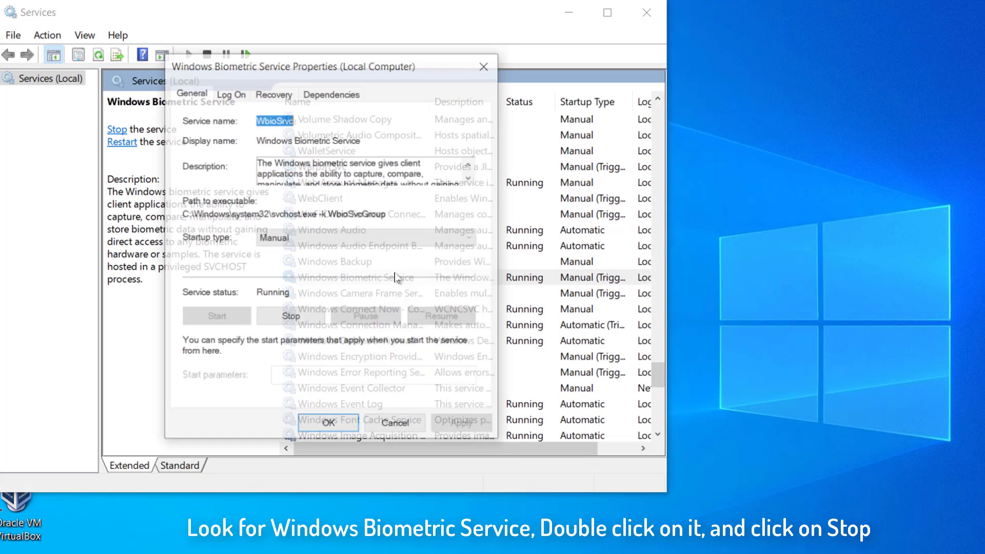
{"action": "left_click", "coordinate": [298, 322]}
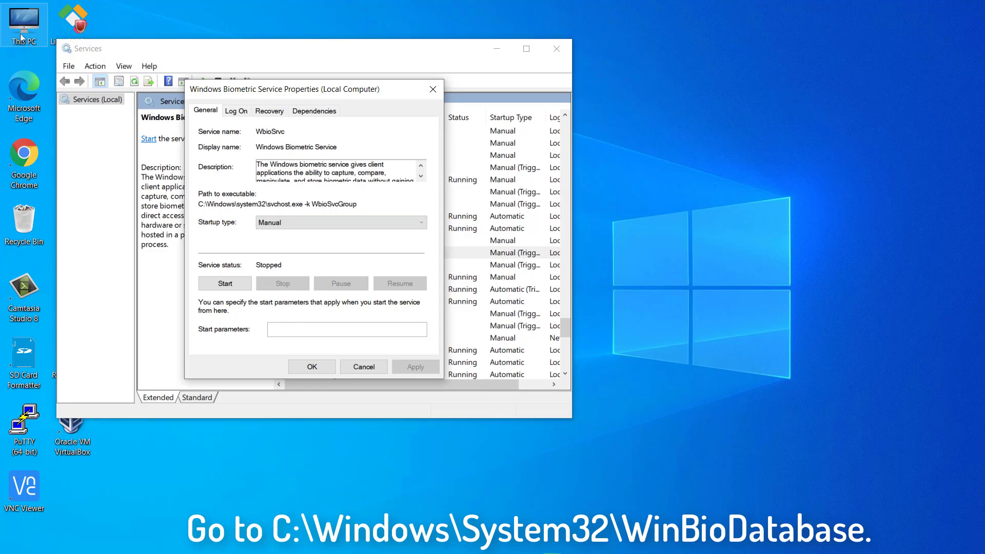
Step: Open a new File Explorer window from This PC and go to C:\Windows\System32
{"action": "double_click", "coordinate": [24, 23]}
{"action": "left_click", "coordinate": [433, 343]}
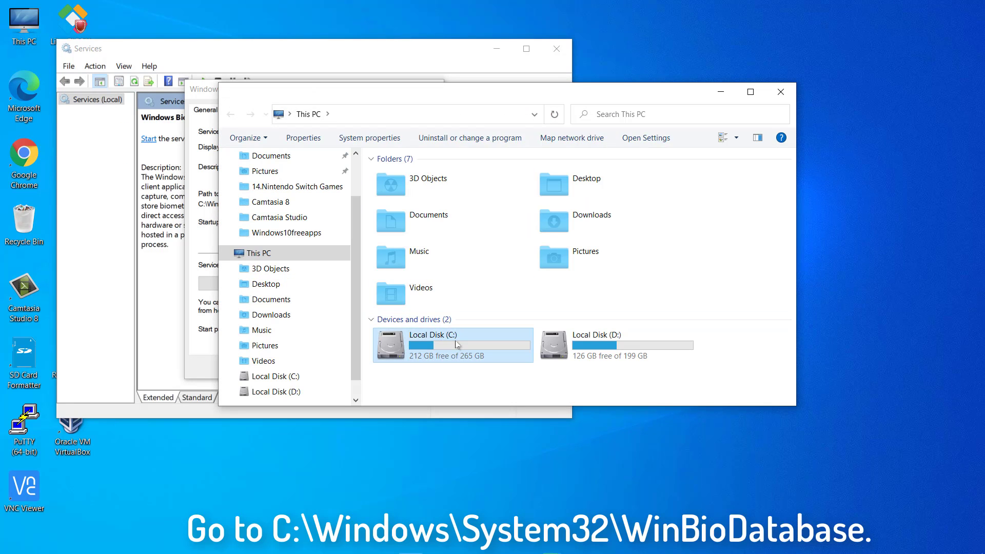
{"action": "double_click", "coordinate": [434, 343]}
{"action": "double_click", "coordinate": [308, 282]}
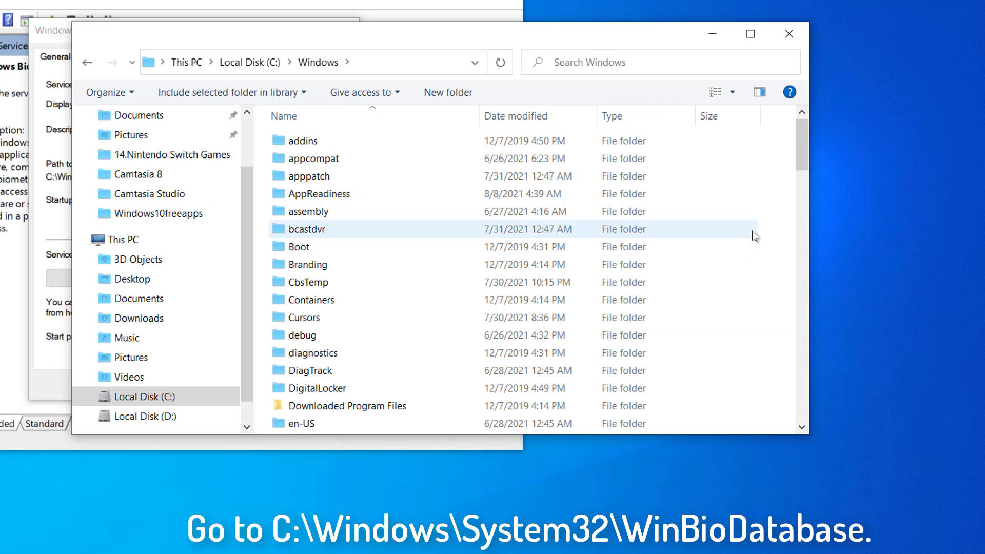
{"action": "left_click_drag", "start_coordinate": [798, 161], "coordinate": [802, 300]}
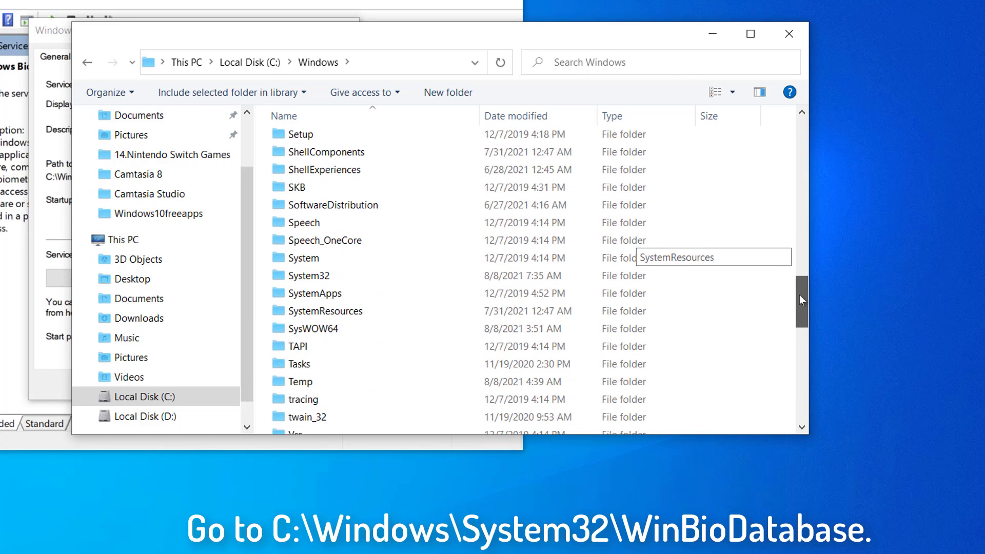
{"action": "double_click", "coordinate": [359, 275]}
Step: Find and open the WinBioDatabase folder within System32
{"action": "left_click", "coordinate": [802, 227]}
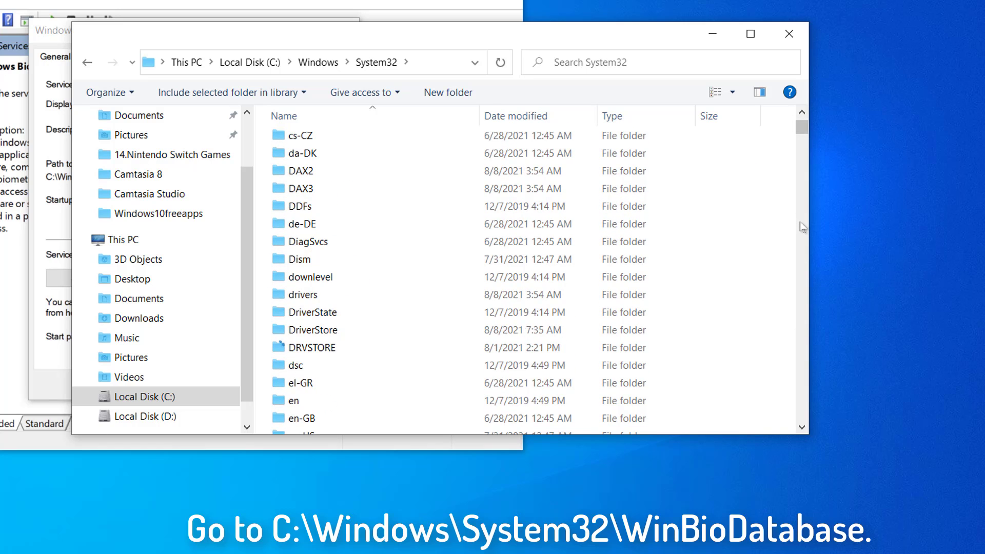
{"action": "left_click", "coordinate": [802, 226]}
{"action": "left_click", "coordinate": [802, 227]}
{"action": "left_click", "coordinate": [802, 227]}
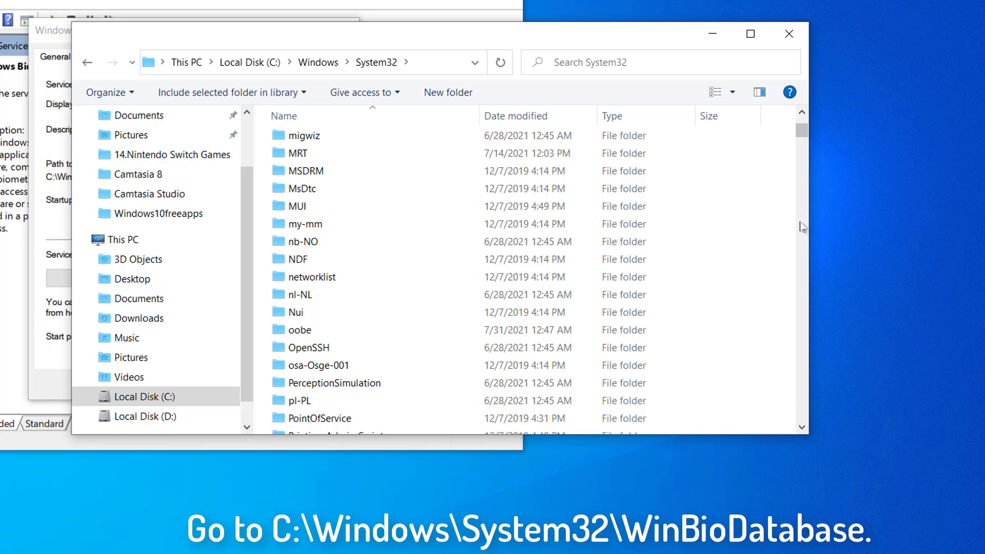
{"action": "left_click", "coordinate": [802, 227]}
{"action": "left_click", "coordinate": [802, 226]}
{"action": "left_click", "coordinate": [802, 227]}
{"action": "left_click", "coordinate": [803, 227]}
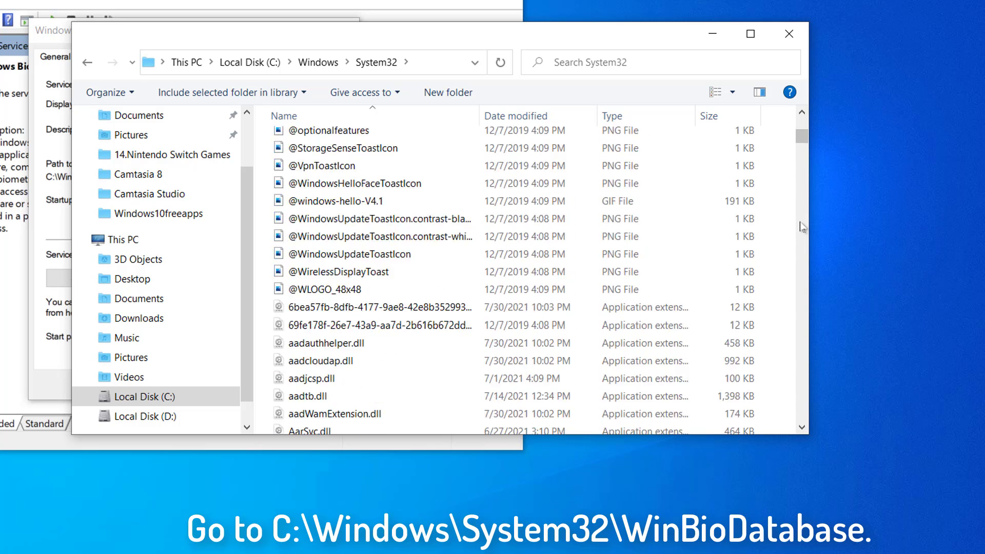
{"action": "left_click", "coordinate": [803, 227]}
{"action": "left_click", "coordinate": [800, 126]}
{"action": "left_click", "coordinate": [800, 125]}
{"action": "left_click", "coordinate": [800, 126]}
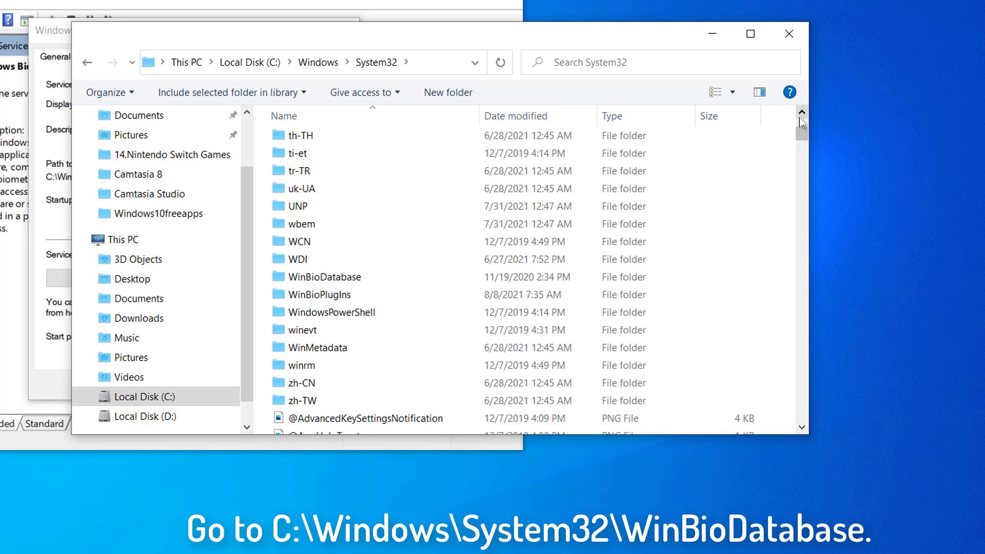
{"action": "double_click", "coordinate": [324, 279]}
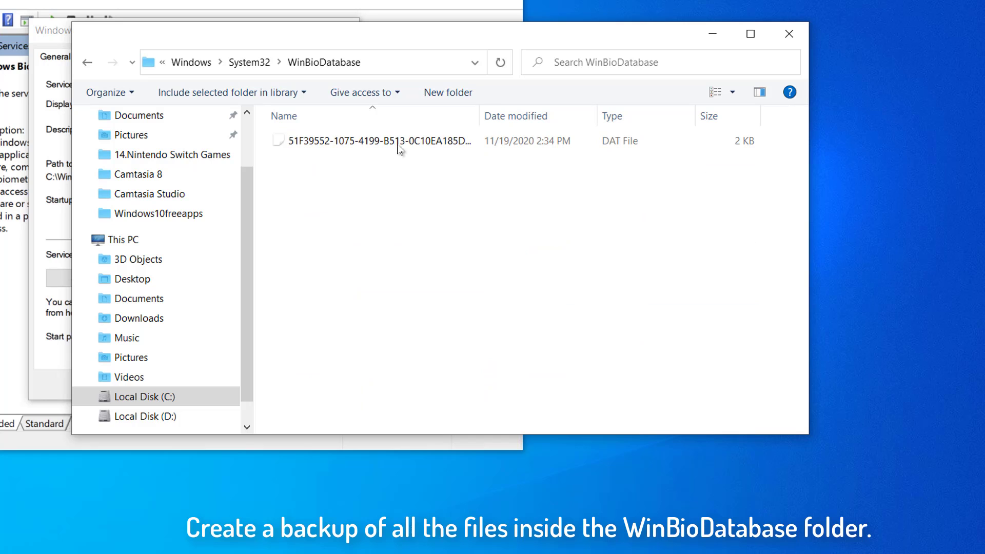
Step: Back up the DAT file from WinBioDatabase by copying it to the desktop, and place the copy in the empty area beside the Explorer window
{"action": "left_click", "coordinate": [398, 144]}
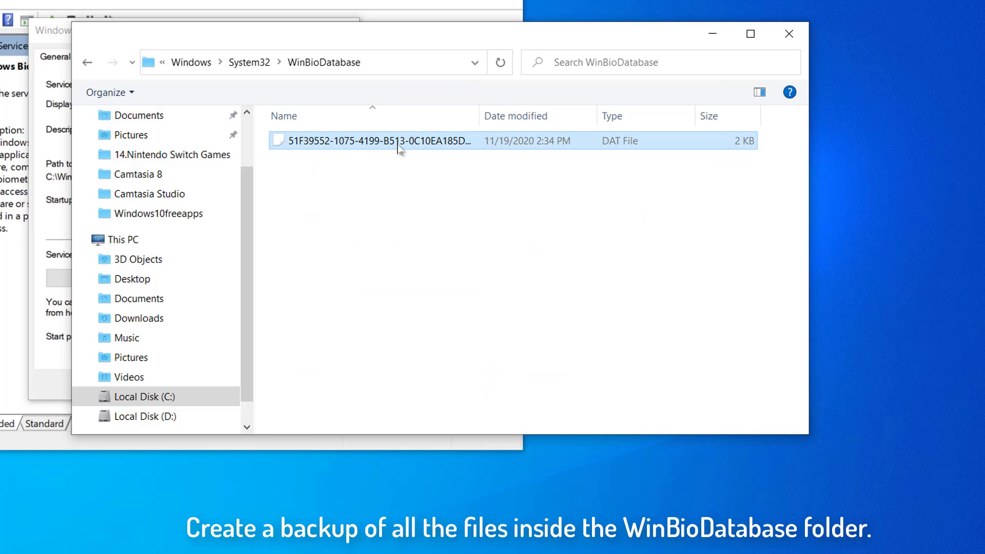
{"action": "right_click", "coordinate": [371, 140]}
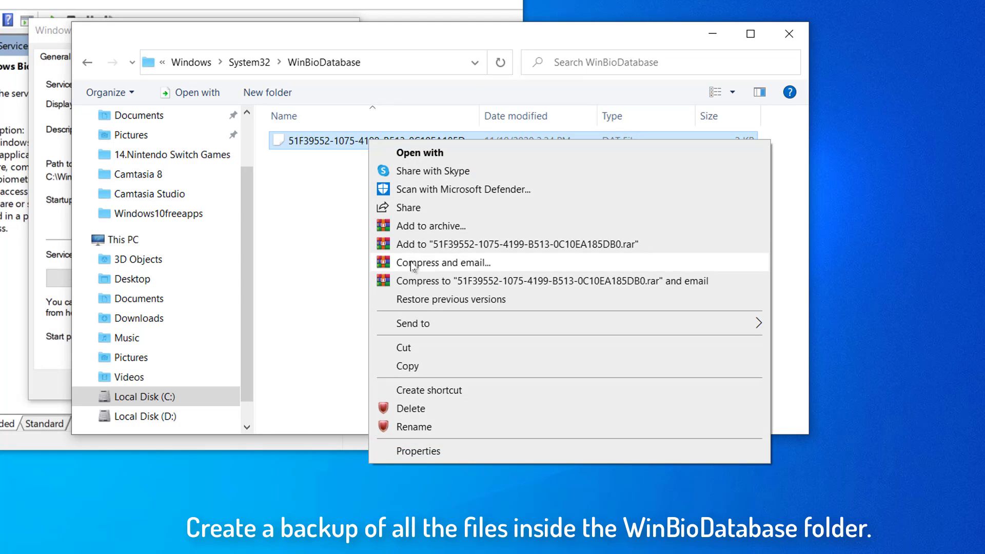
{"action": "left_click", "coordinate": [411, 366]}
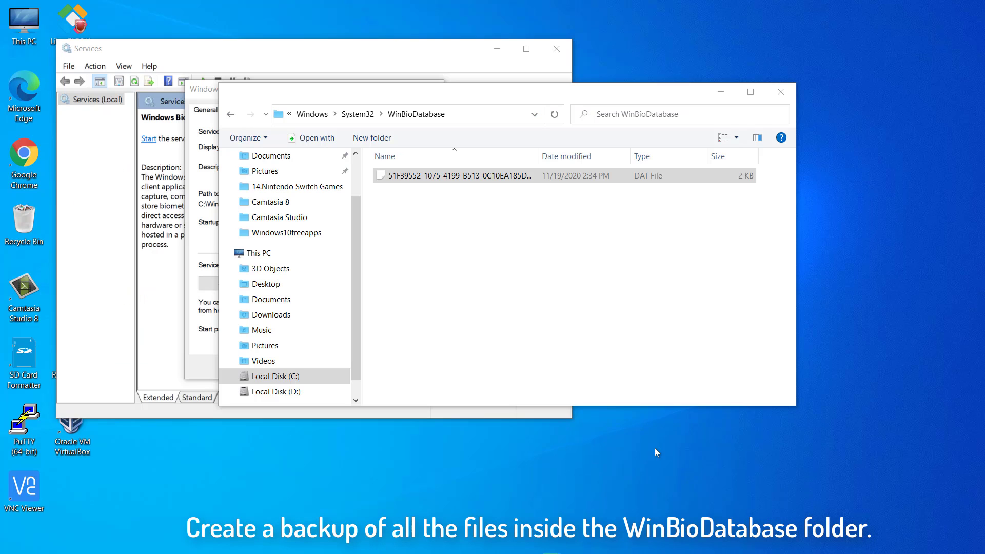
{"action": "right_click", "coordinate": [655, 452]}
{"action": "left_click", "coordinate": [690, 339]}
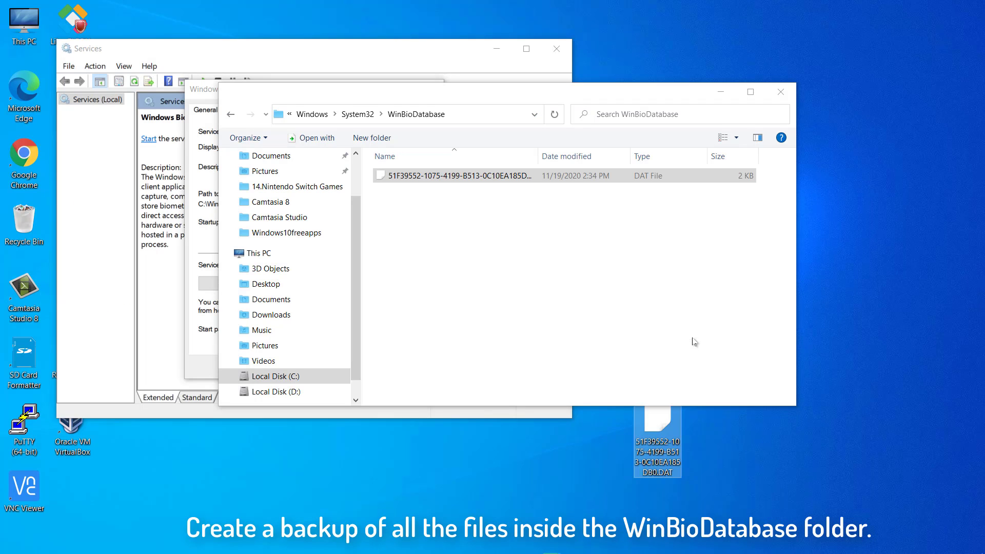
{"action": "left_click_drag", "start_coordinate": [658, 431], "coordinate": [918, 229]}
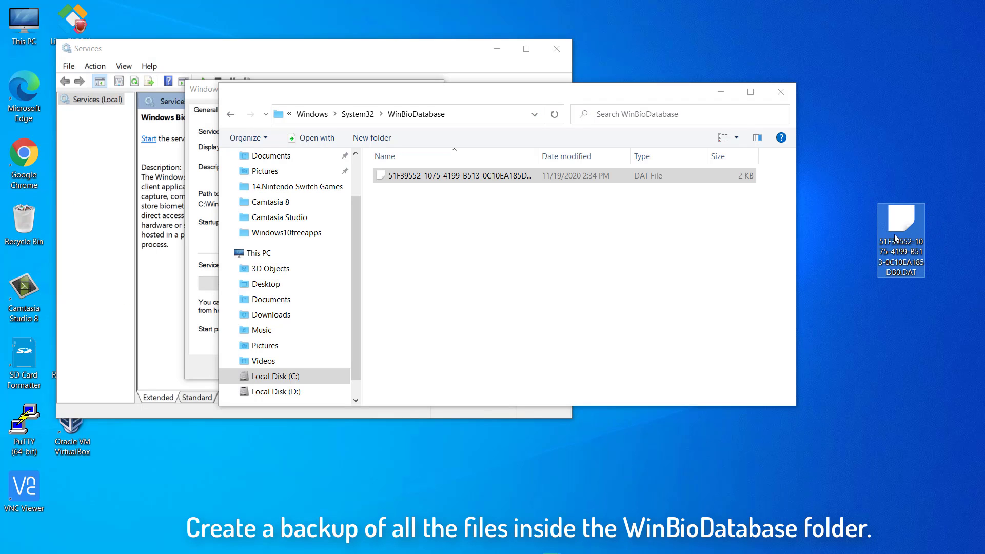
Step: Delete the original DAT file from the WinBioDatabase folder
{"action": "right_click", "coordinate": [464, 176]}
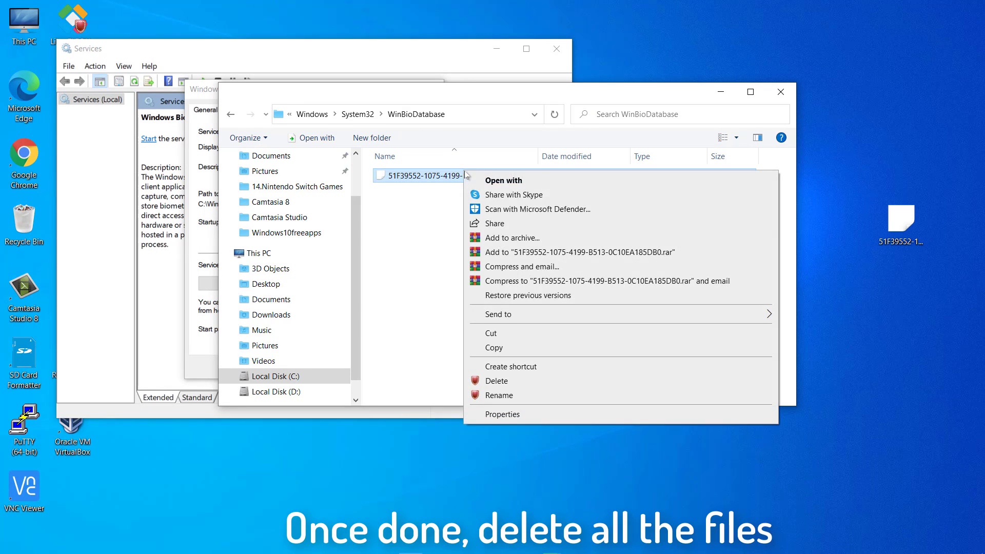
{"action": "left_click", "coordinate": [497, 381]}
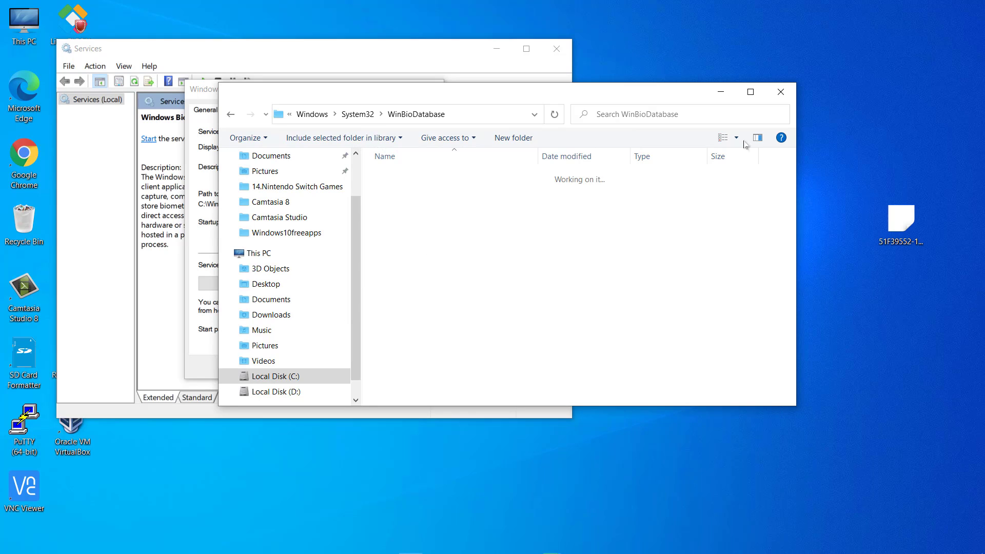
Step: Minimize the Explorer window, start Windows Biometric Service from its properties, and accept the dialog
{"action": "left_click", "coordinate": [720, 92]}
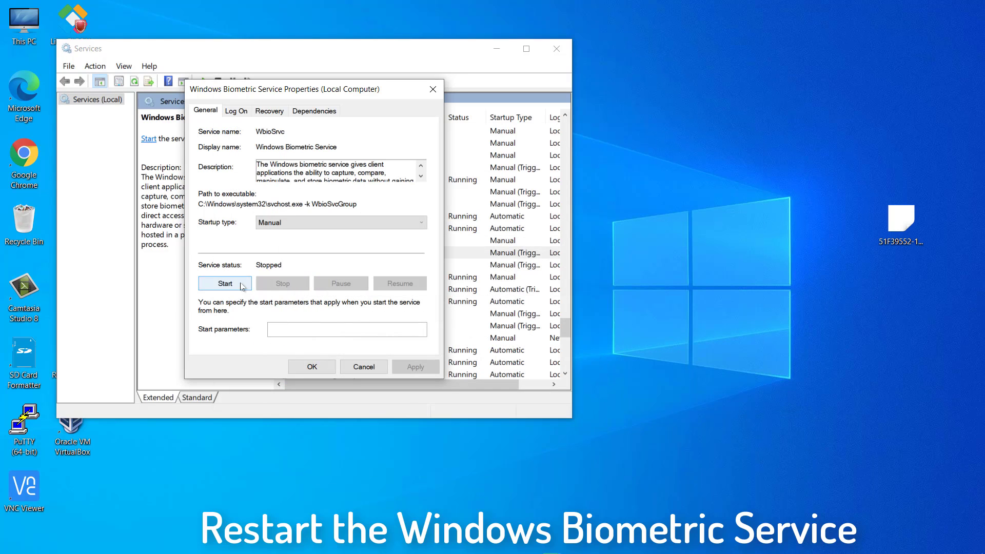
{"action": "left_click", "coordinate": [225, 283]}
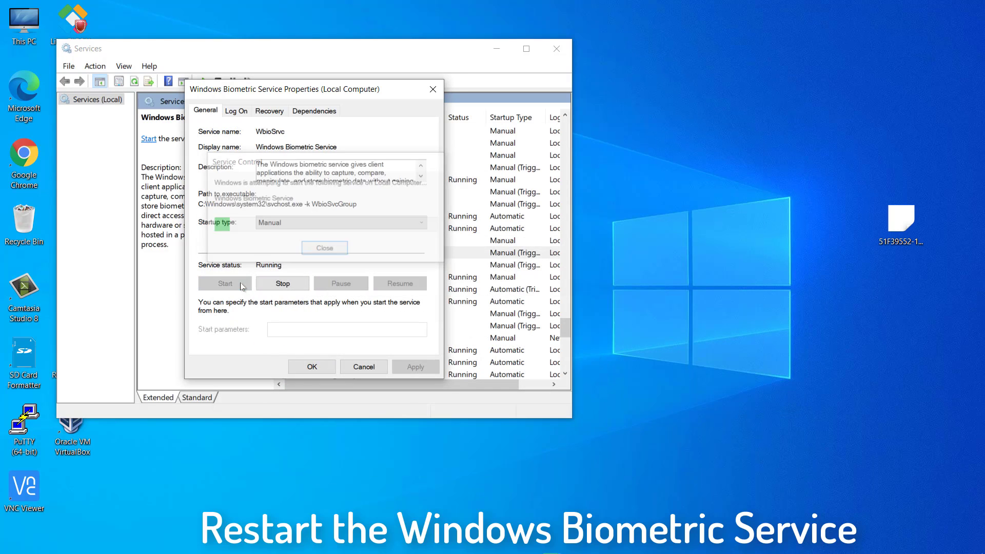
{"action": "left_click", "coordinate": [312, 367]}
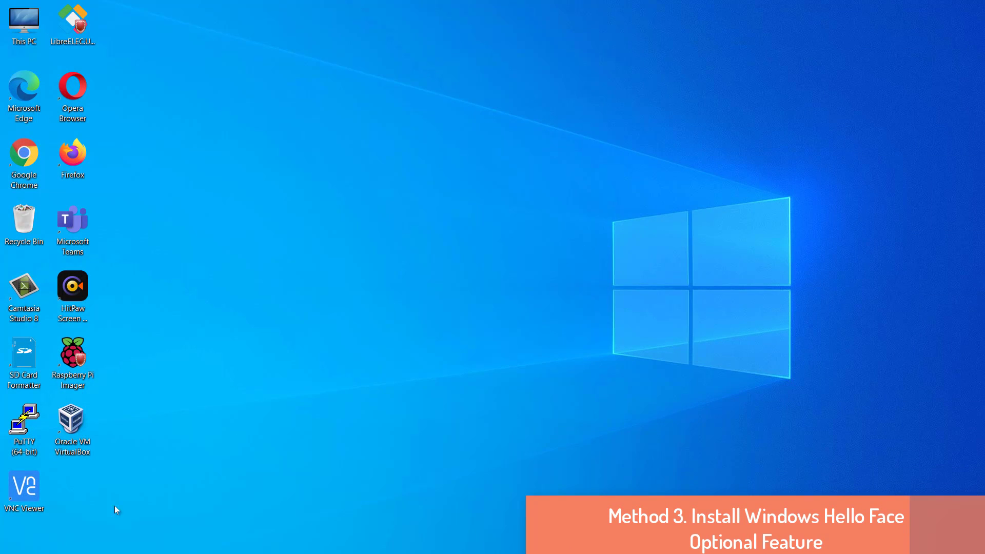
Step: Open Windows Settings and go to the Optional features page under Apps & features
{"action": "left_click", "coordinate": [11, 540]}
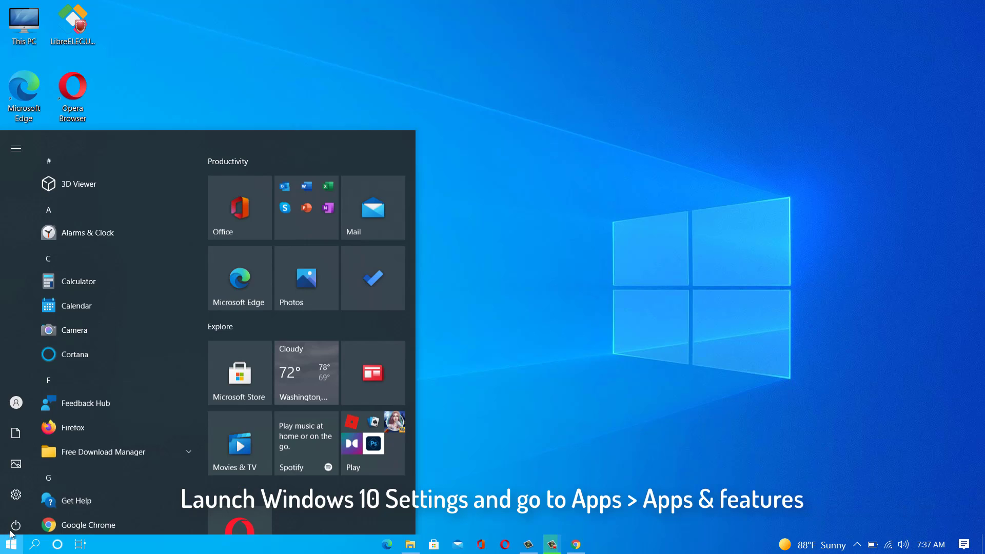
{"action": "mouse_move", "coordinate": [18, 496]}
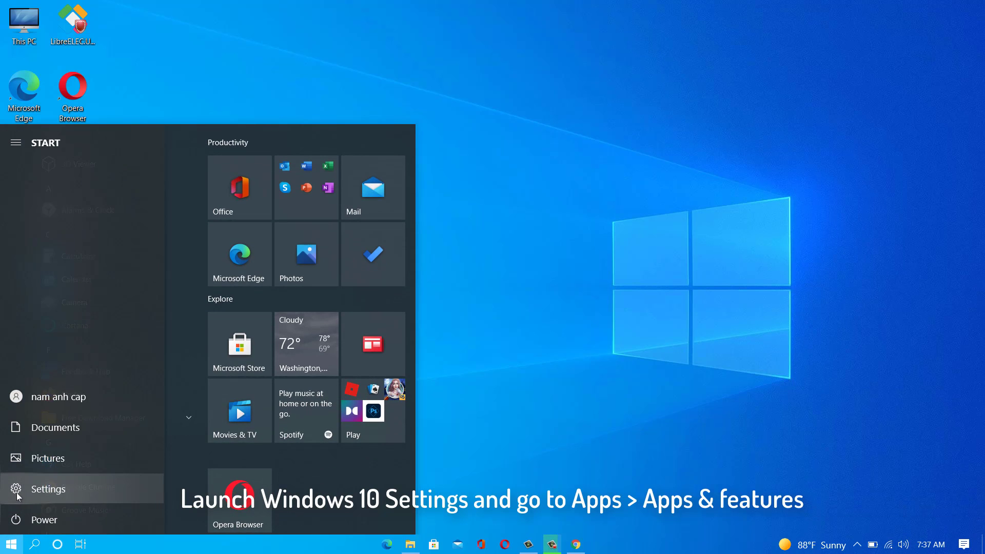
{"action": "left_click", "coordinate": [66, 488]}
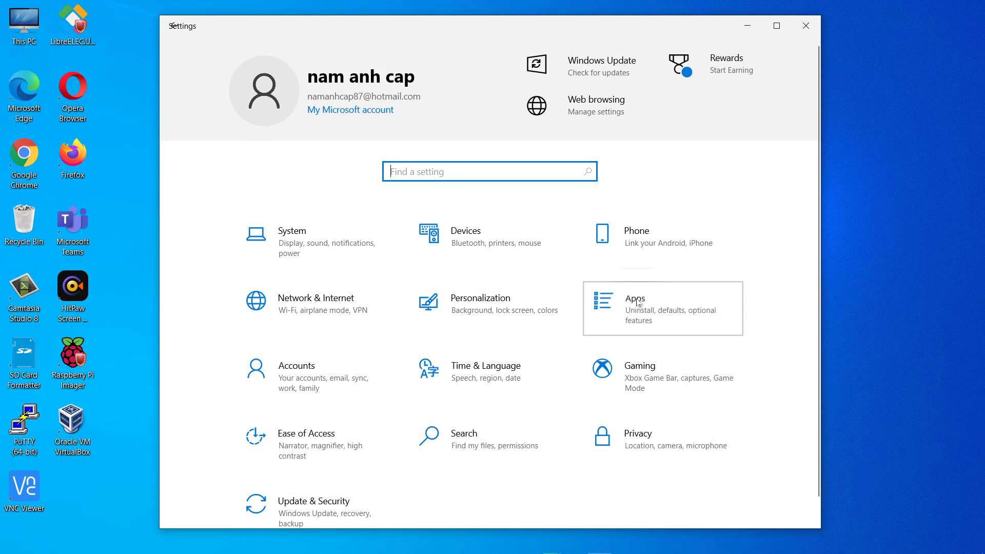
{"action": "left_click", "coordinate": [638, 302]}
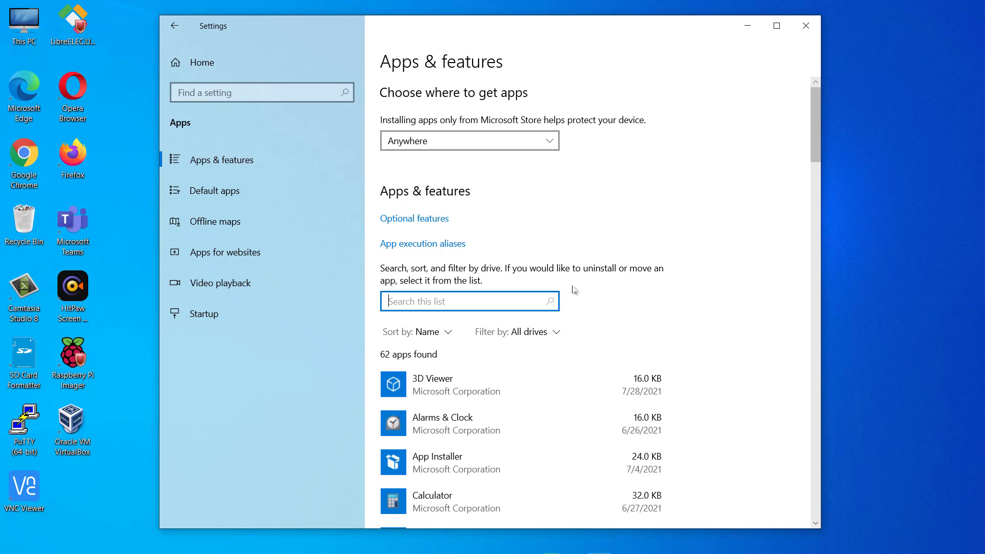
{"action": "left_click", "coordinate": [436, 219]}
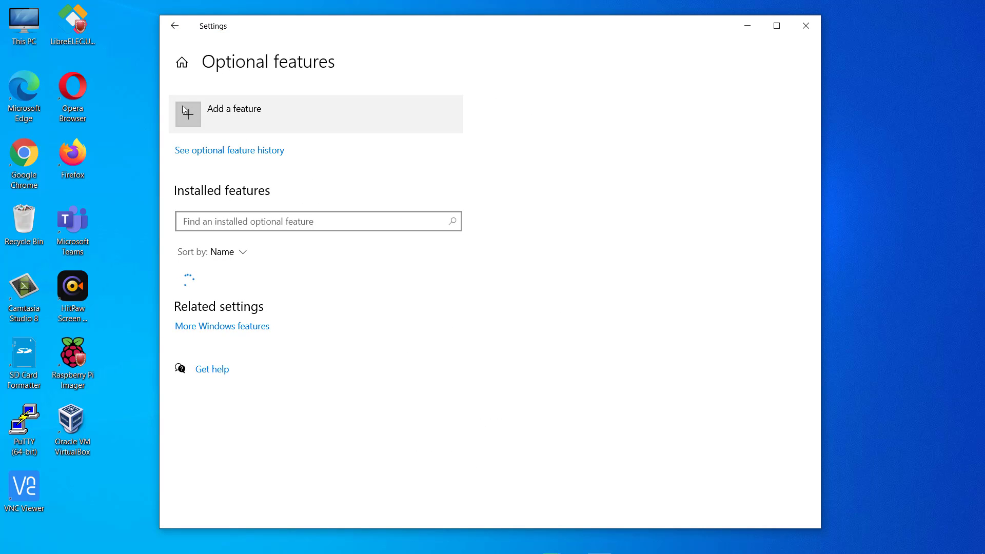
Step: Search the optional features available to add for "windows hello face" and clear the search
{"action": "left_click", "coordinate": [188, 115]}
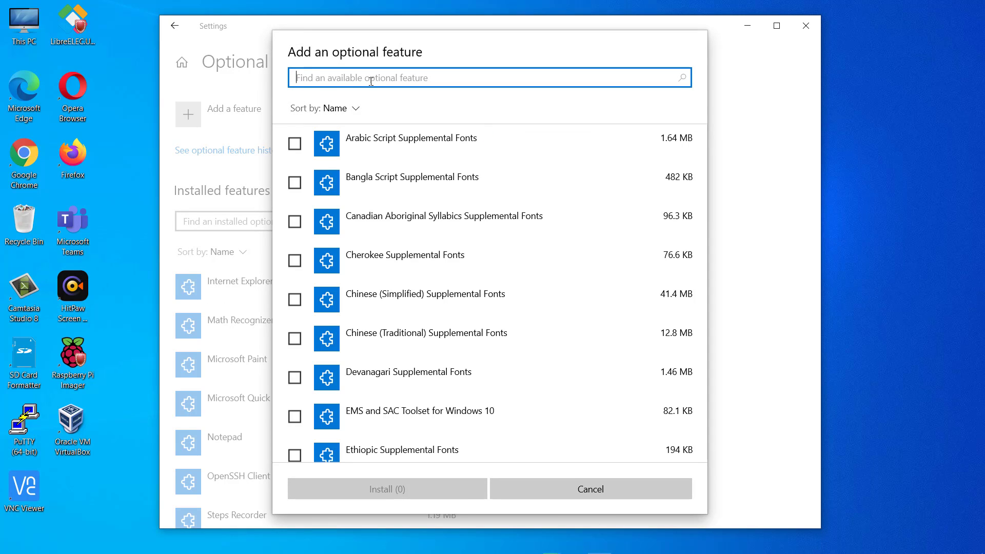
{"action": "type", "text": "windows "}
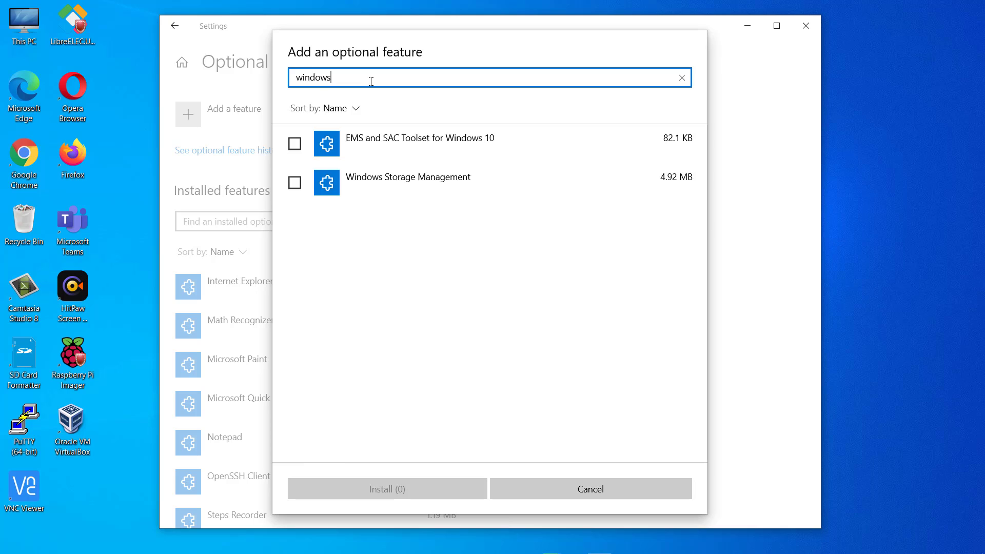
{"action": "type", "text": "hello face"}
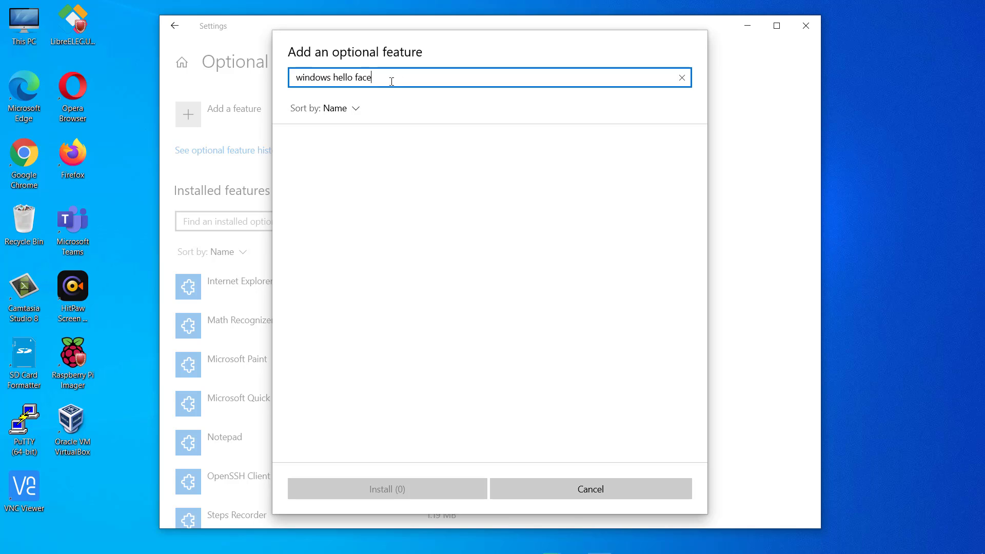
{"action": "left_click", "coordinate": [682, 78]}
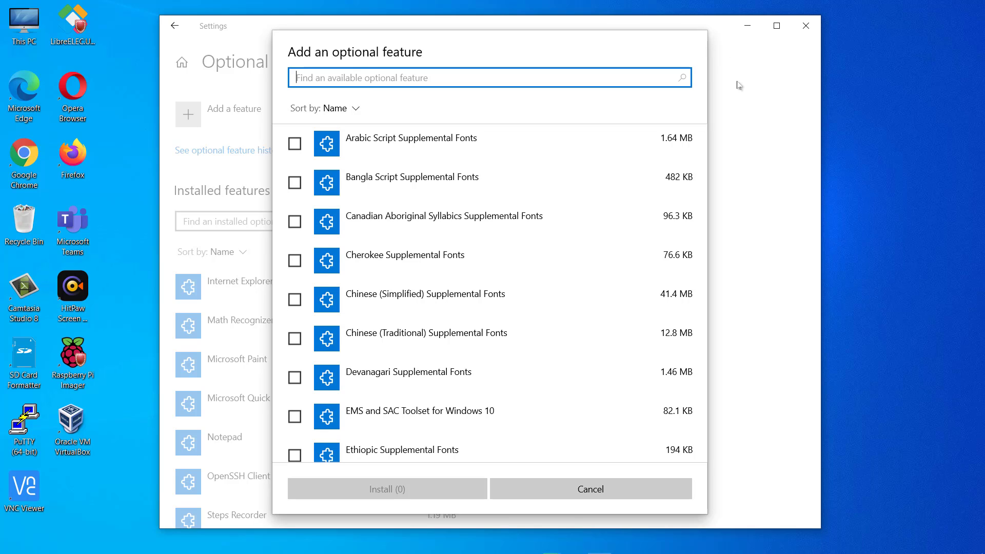